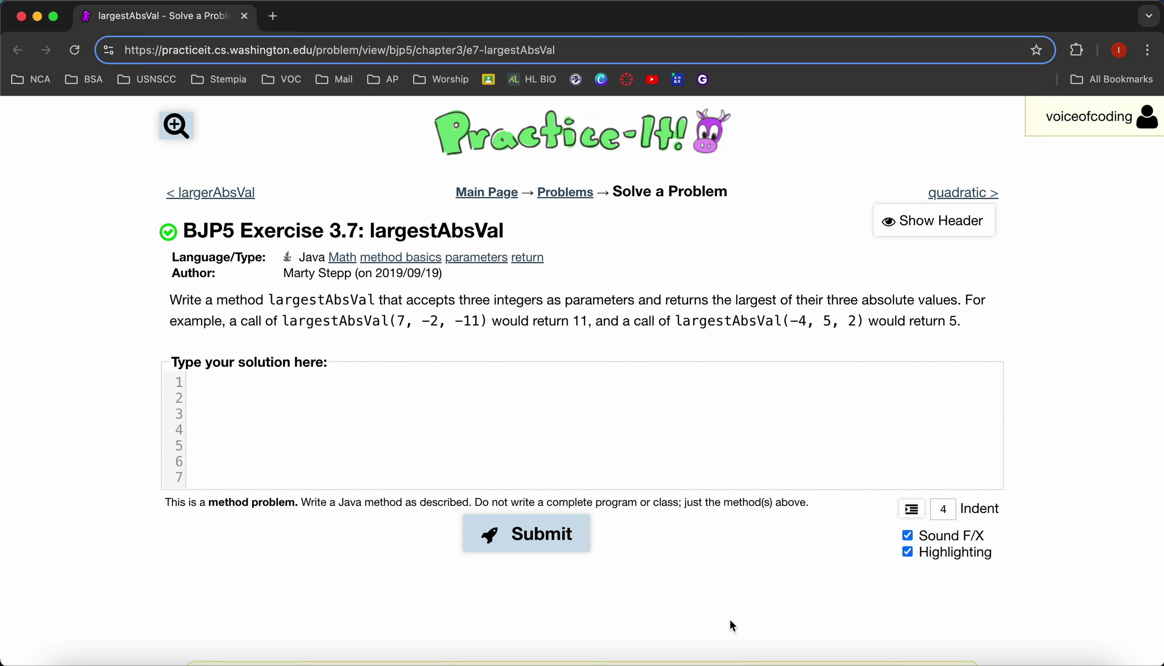
# - Write the header public int largestAbsVal(int x, int y, int z) with braces and an indented empty body line
pyautogui.click(525, 375)
pyautogui.write('public ')
pyautogui.write('int largest')
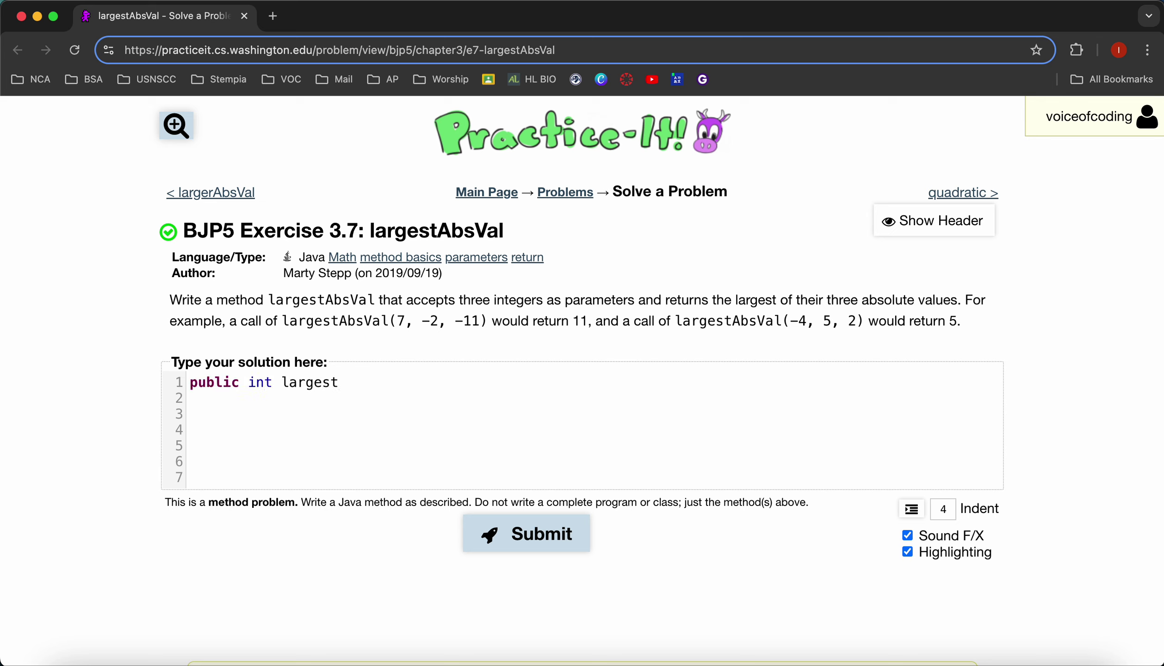
pyautogui.write('AbsVal')
pyautogui.write('(int x, ')
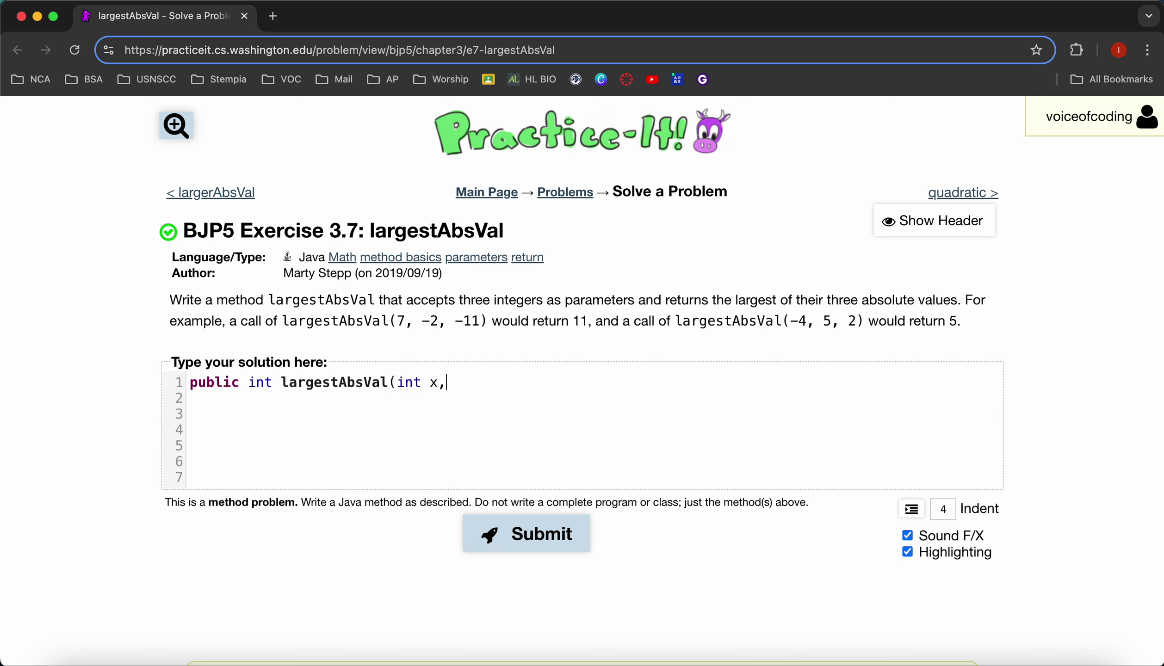
pyautogui.write('int y, ')
pyautogui.write('int z')
pyautogui.write(') {')
pyautogui.press('Return')
pyautogui.write('}')
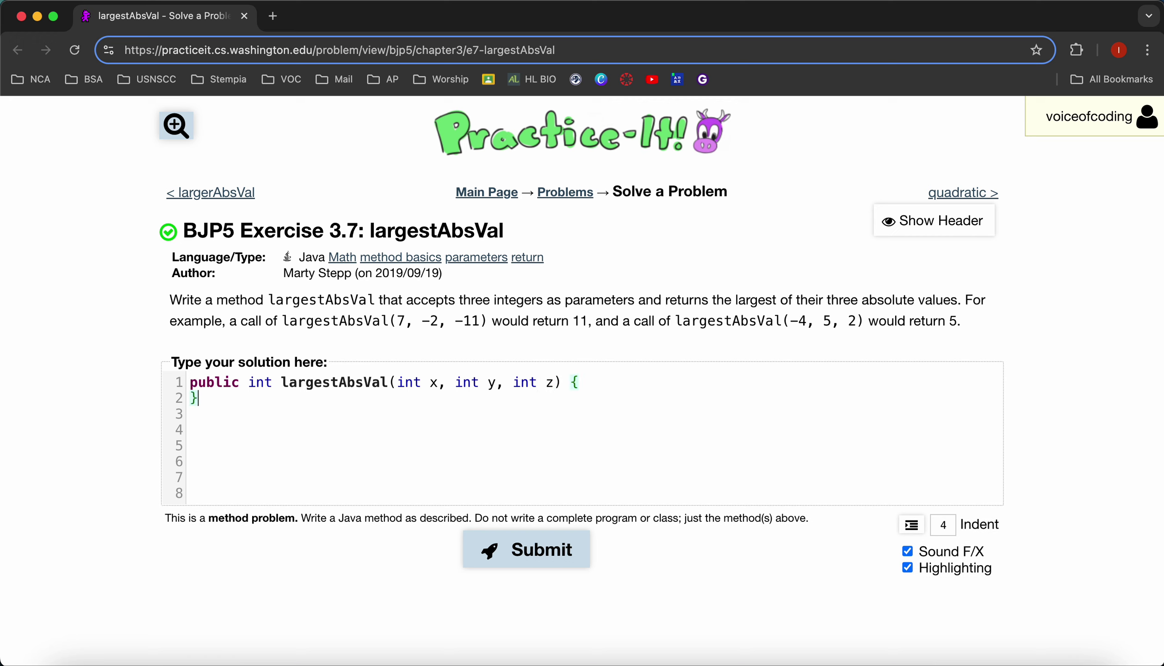
pyautogui.click(633, 374)
pyautogui.press('Return')
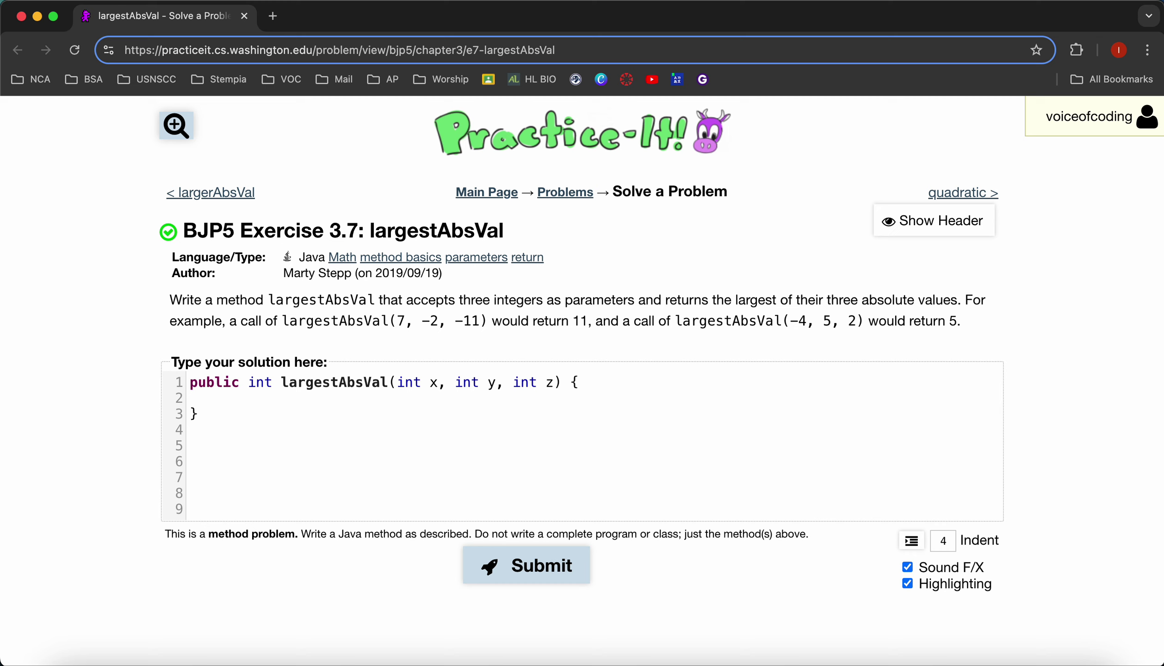
pyautogui.write('return')
pyautogui.write('Math')
pyautogui.write('.max')
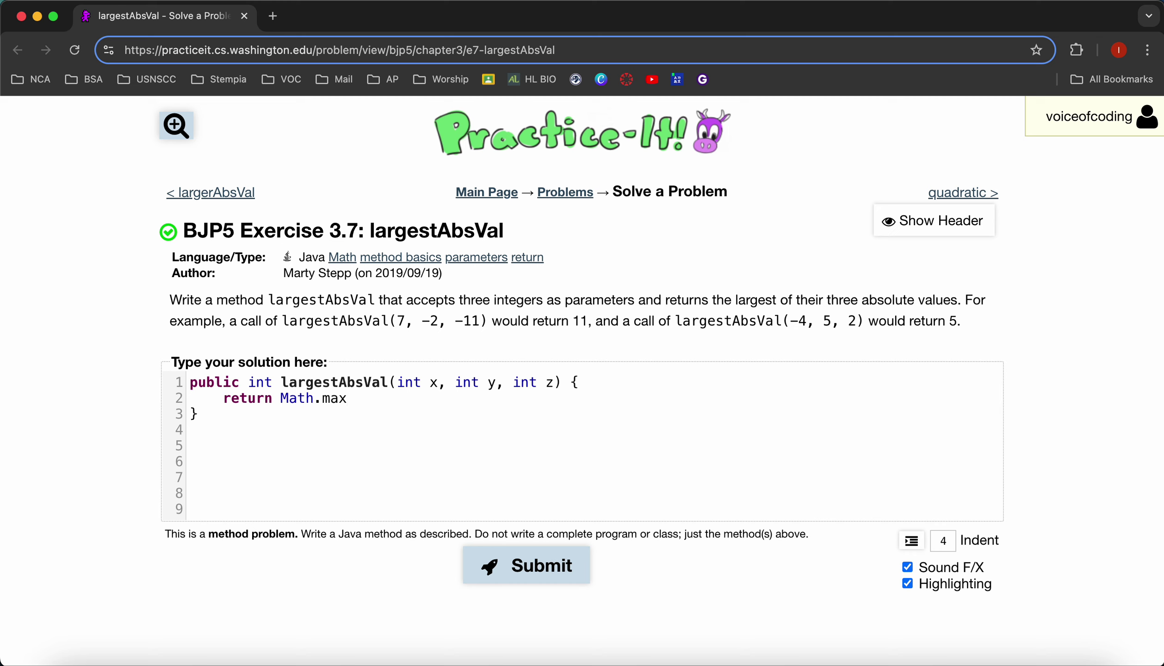
pyautogui.write('(')
pyautogui.write('Math.abs(')
pyautogui.write('x),')
pyautogui.write('Math.max')
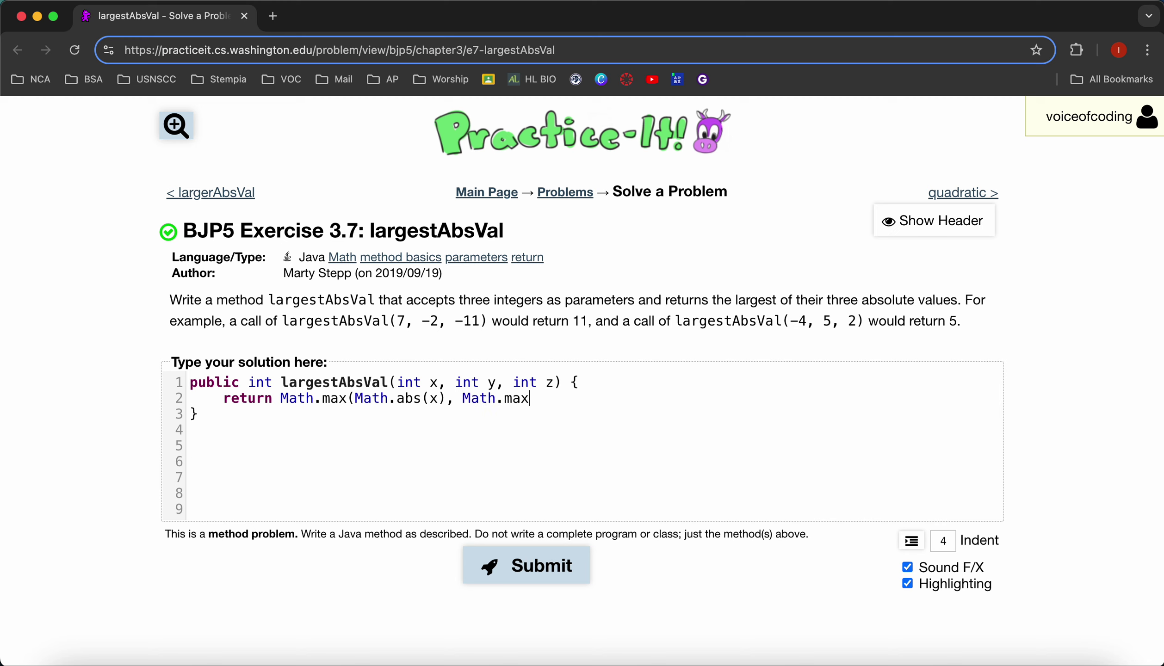
pyautogui.write('(Math.a')
pyautogui.write('bs(')
pyautogui.write('y)')
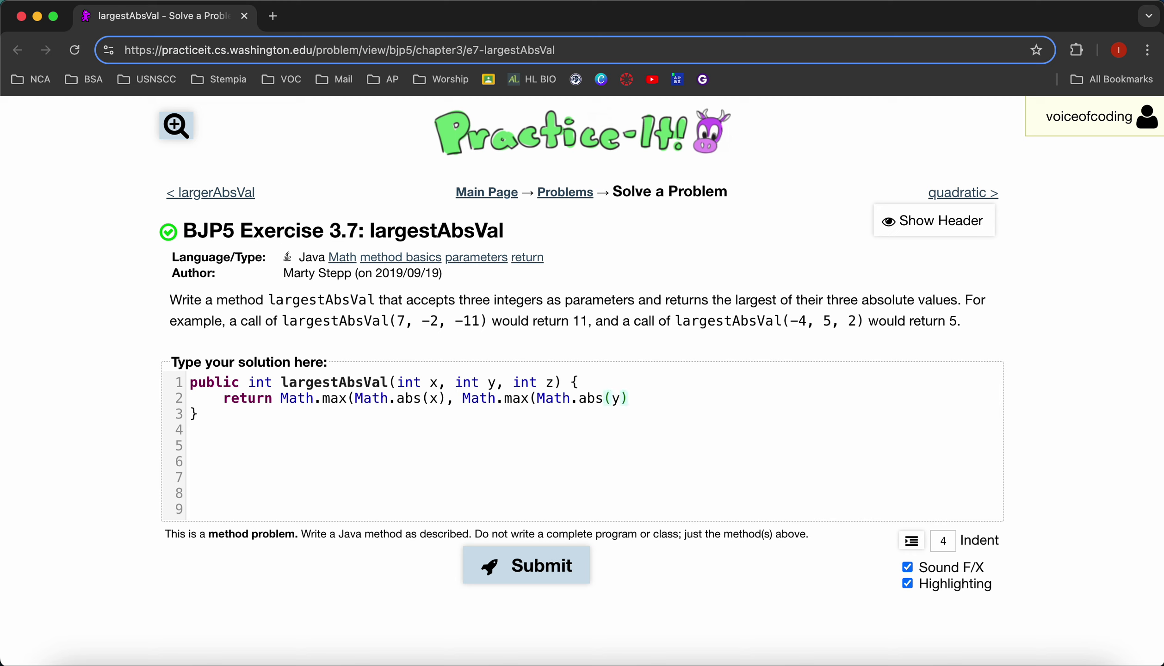
pyautogui.write(', Math.a')
pyautogui.write('bs(z')
pyautogui.write(')))')
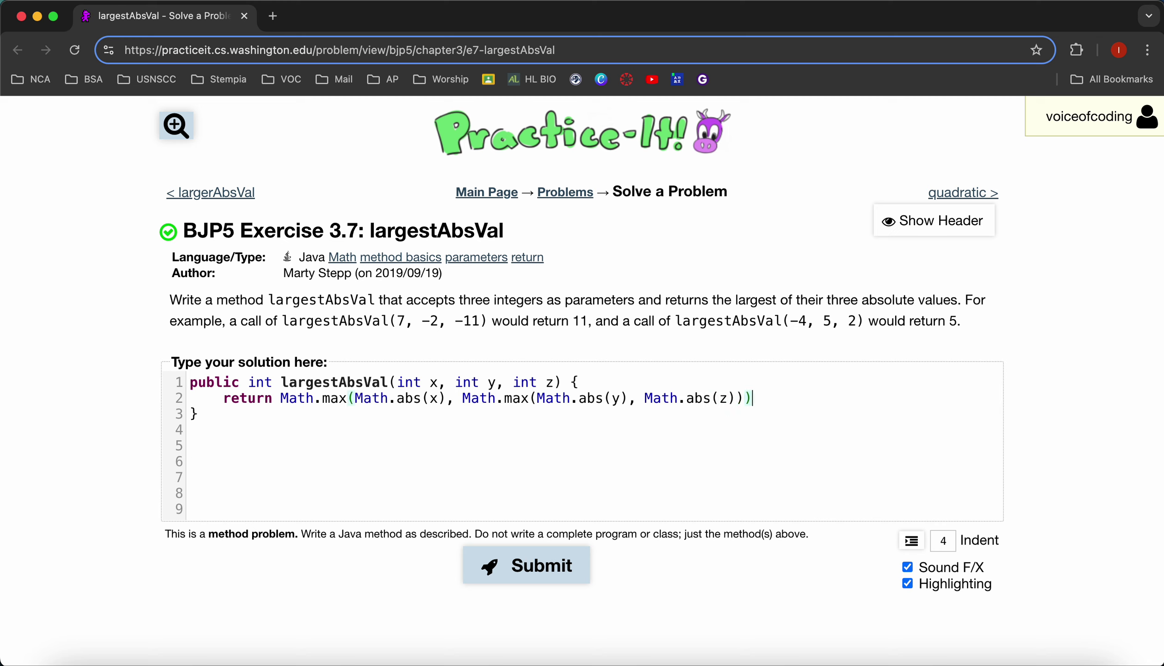
pyautogui.write(';')
# - Select the nested Math.max(Math.abs(y), Math.abs(z)) expression in the completed return statement
pyautogui.moveTo(462, 399); pyautogui.dragTo(750, 397)
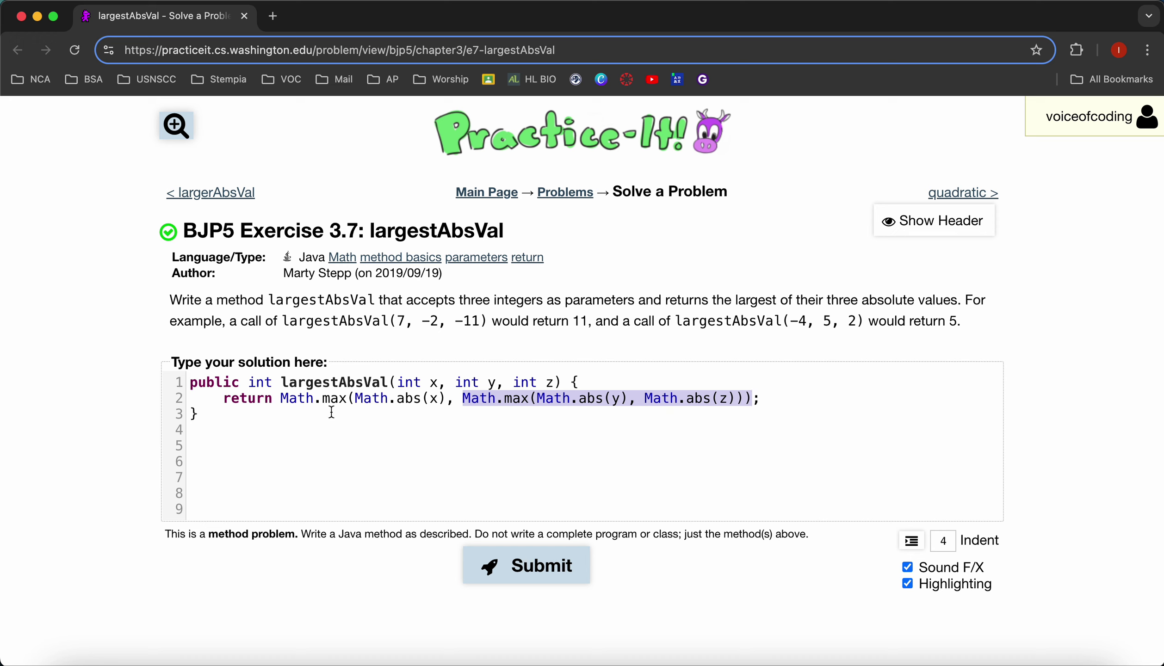
# - Submit the largestAbsVal solution so its tests run, with 5 of 5 passing
pyautogui.click(534, 579)
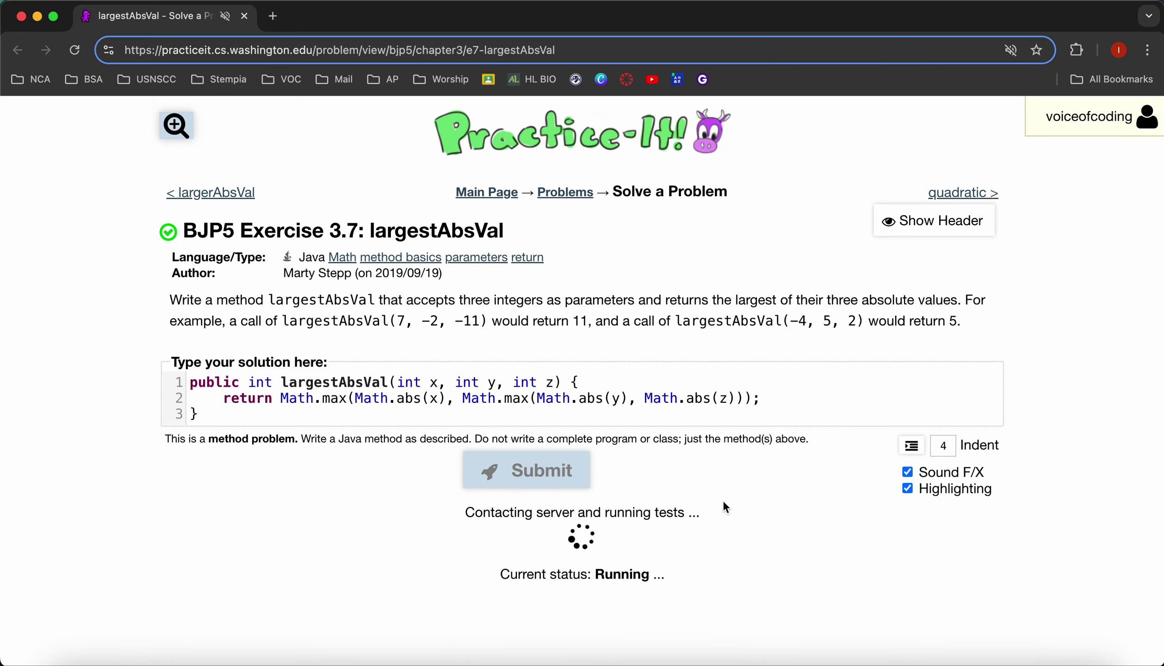
pyautogui.scroll(-5, 723, 510)
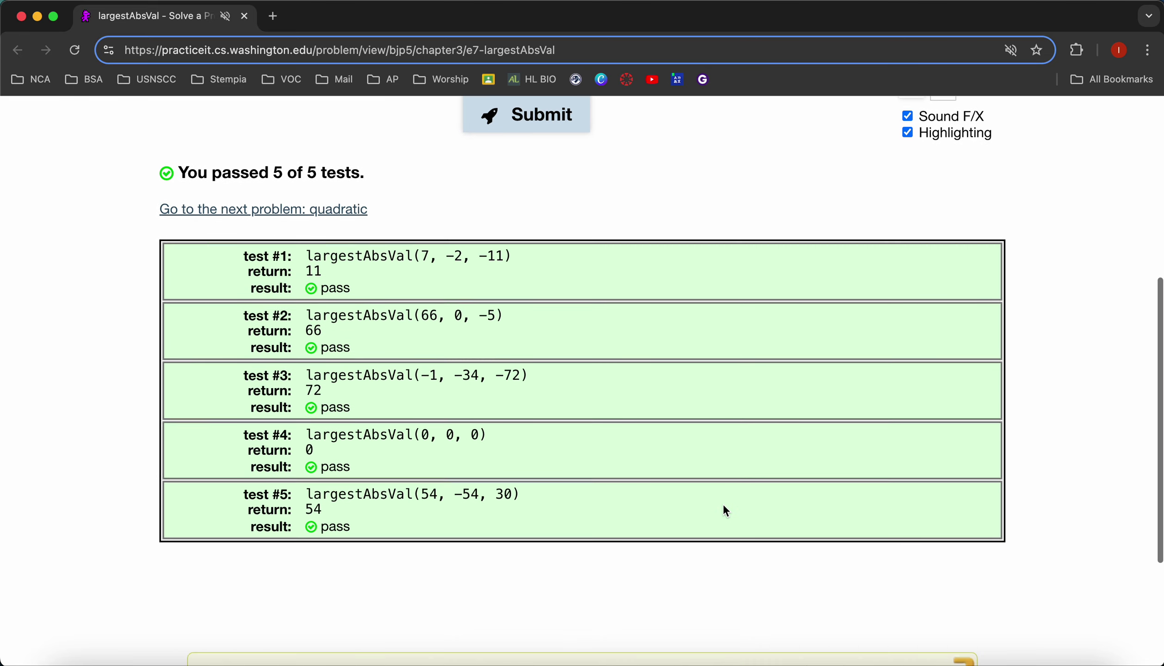
pyautogui.scroll(5, 723, 509)
pyautogui.scroll(-1, 723, 510)
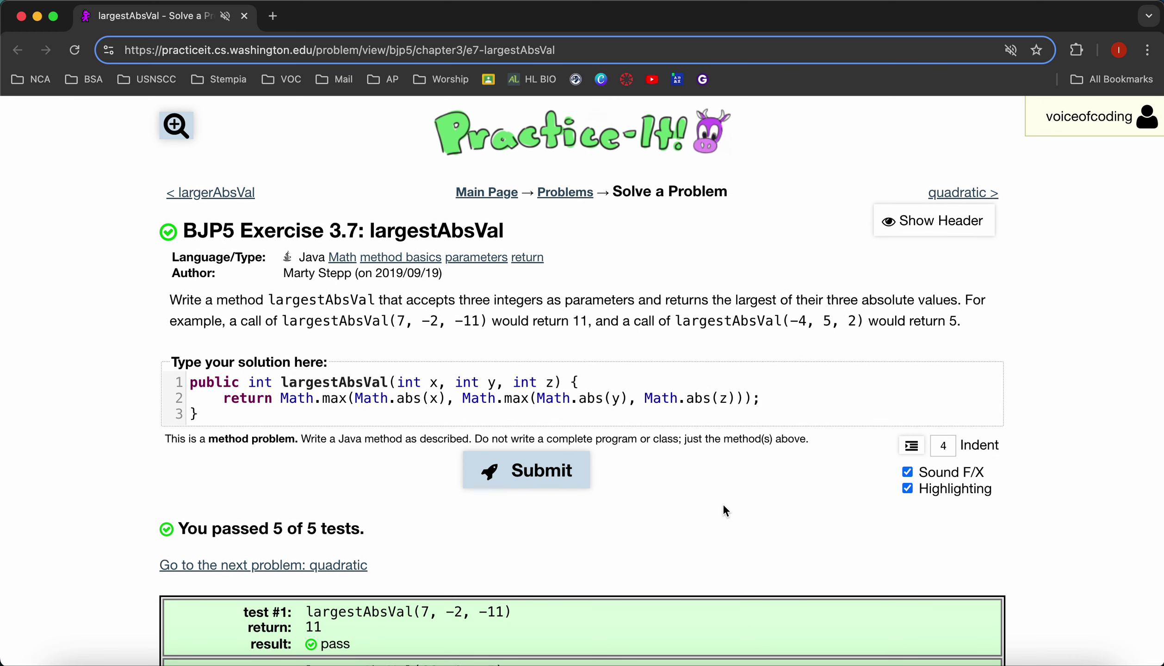